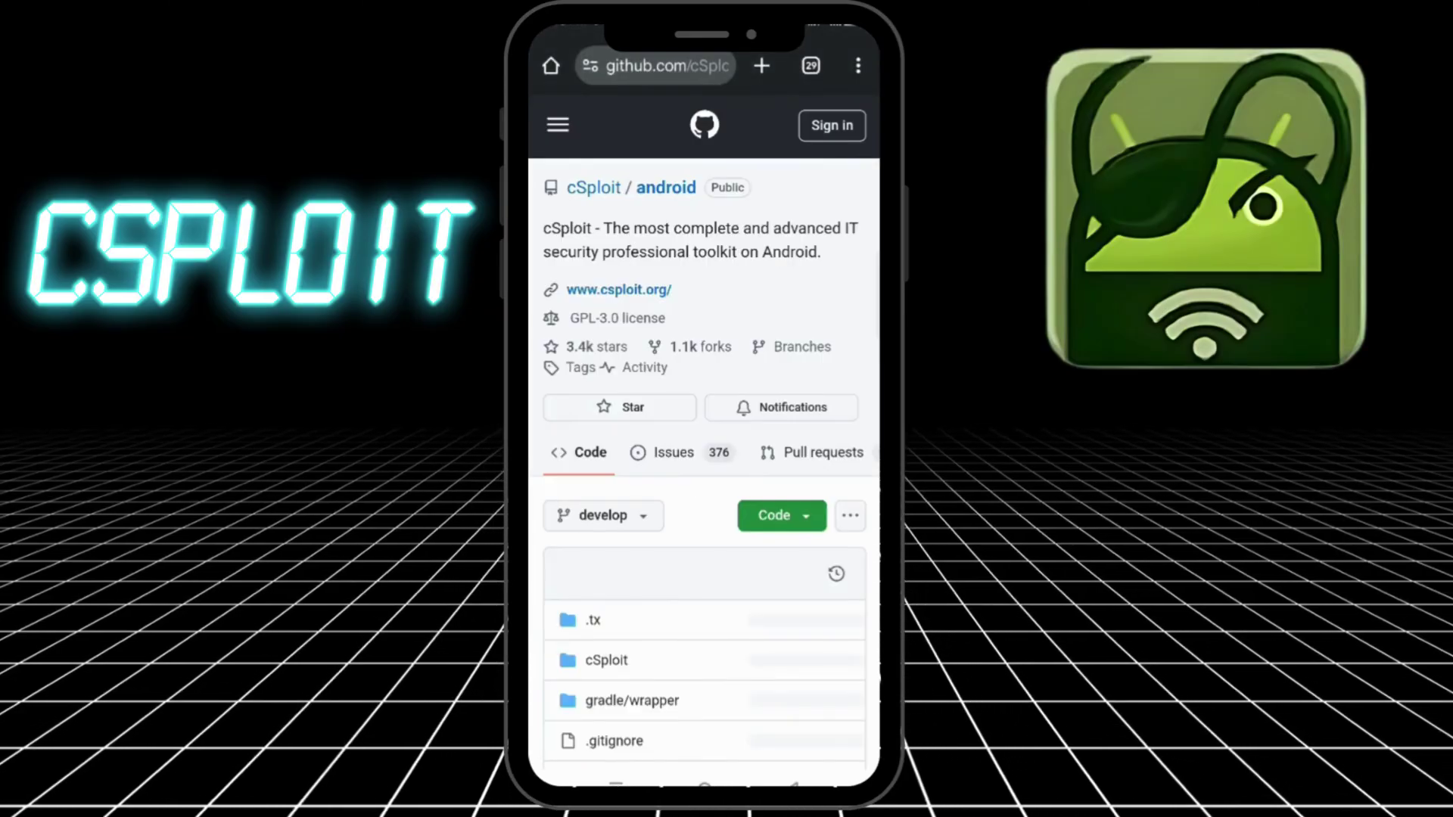
pyautogui.scroll(-2, 704, 454)
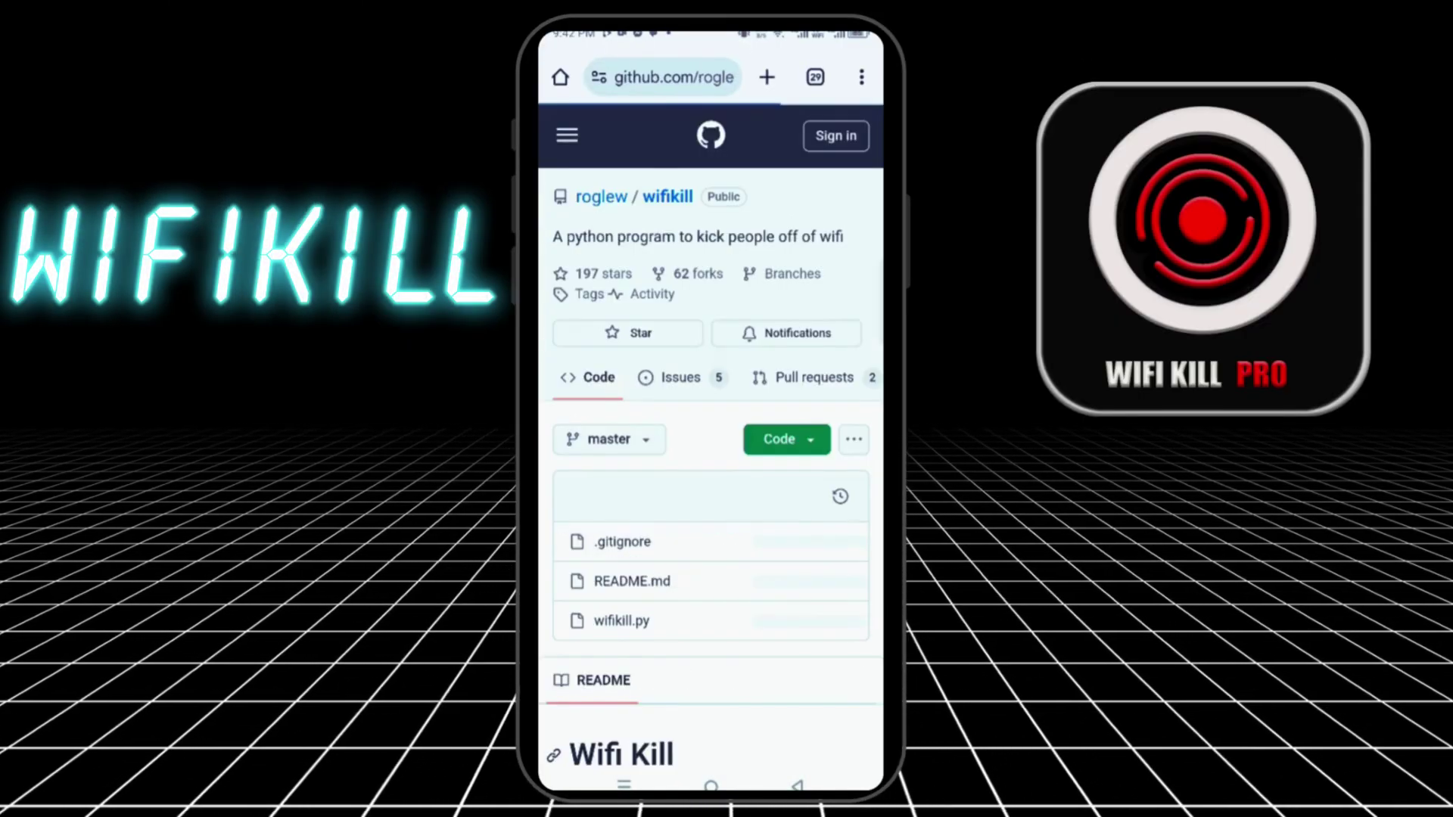
pyautogui.scroll(-5, 711, 454)
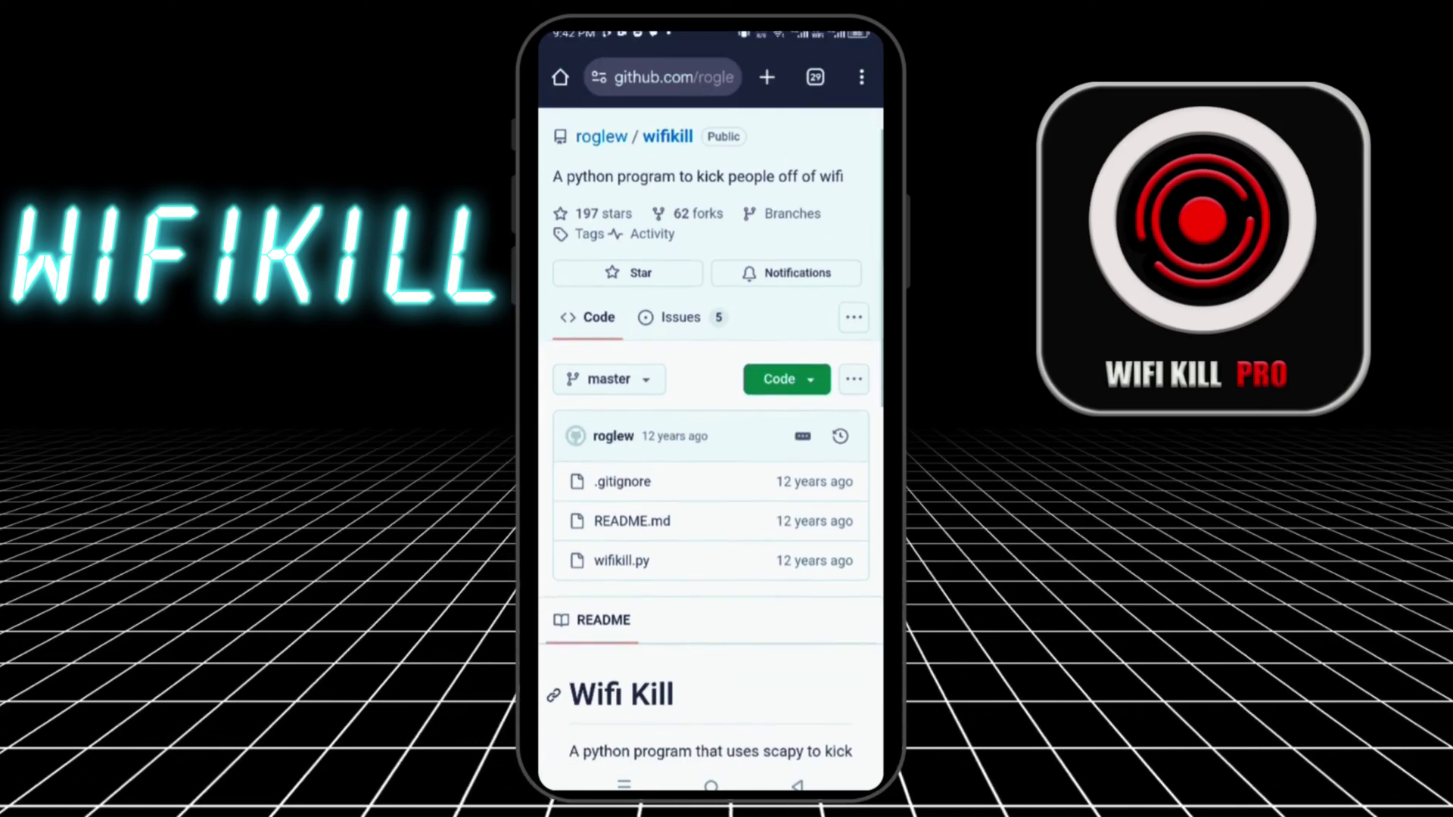
pyautogui.scroll(-2, 711, 455)
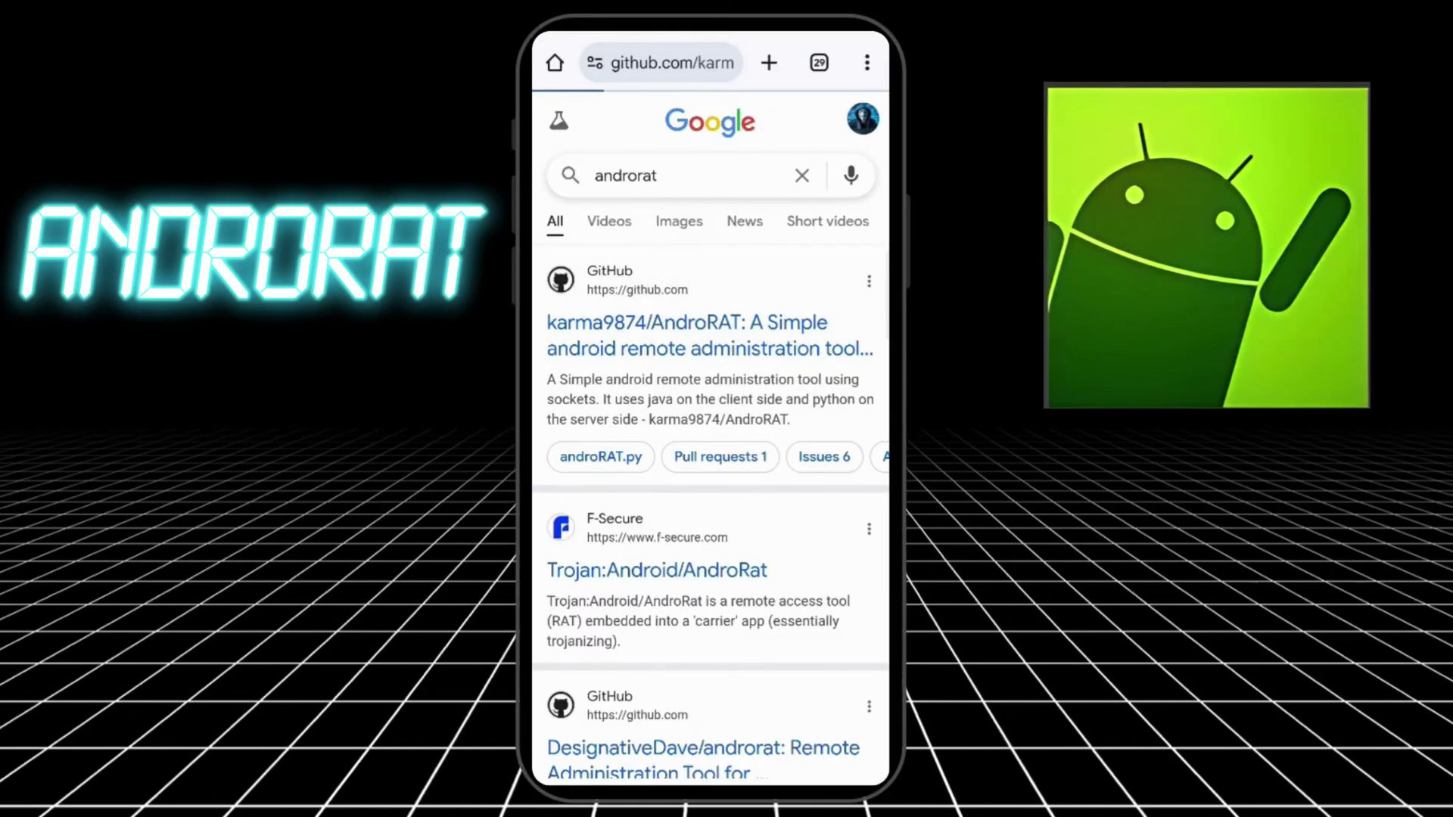
pyautogui.scroll(-5, 712, 454)
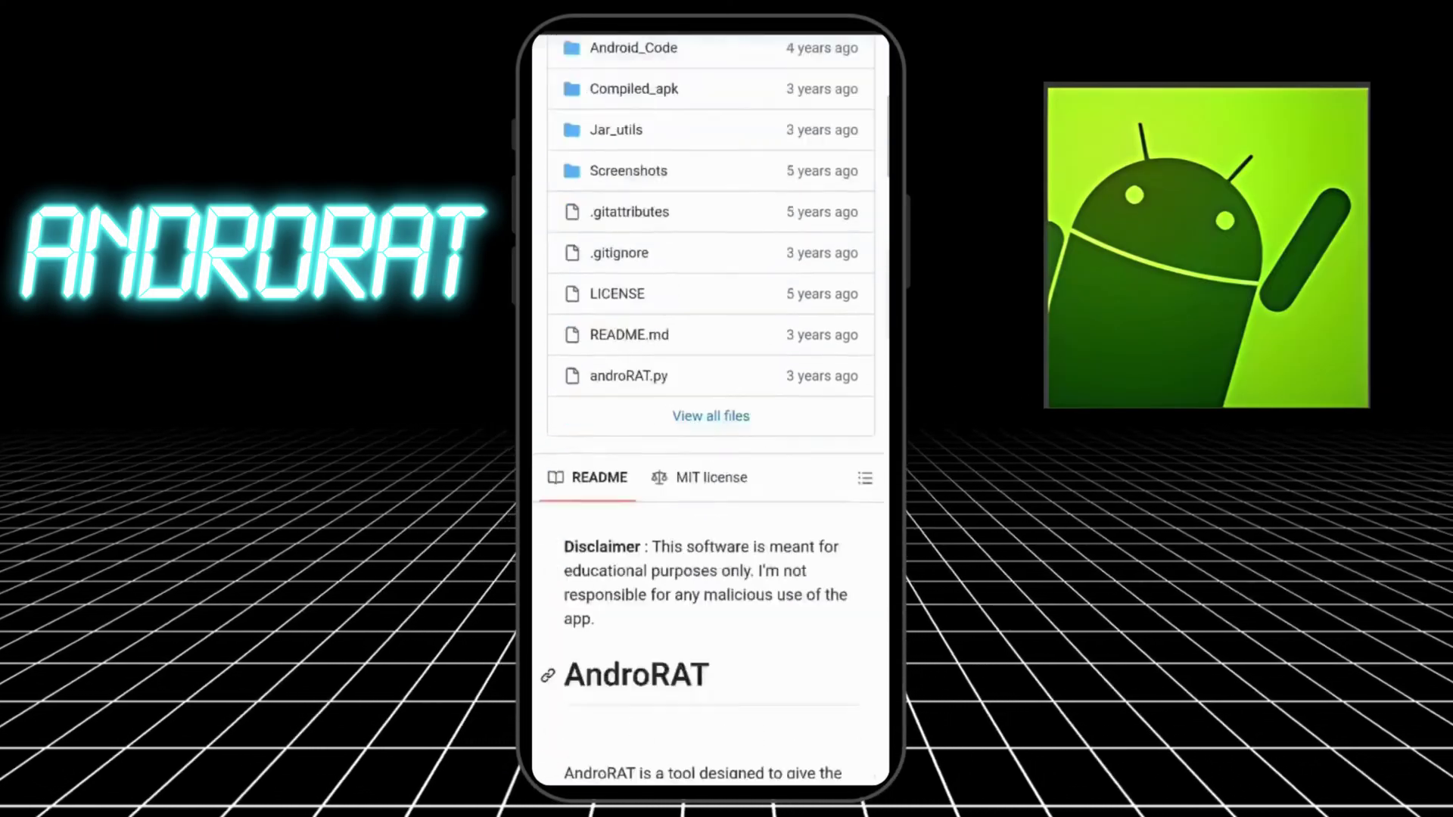
pyautogui.scroll(-5, 710, 454)
pyautogui.scroll(-5, 711, 454)
pyautogui.scroll(-5, 710, 454)
pyautogui.scroll(-3, 710, 454)
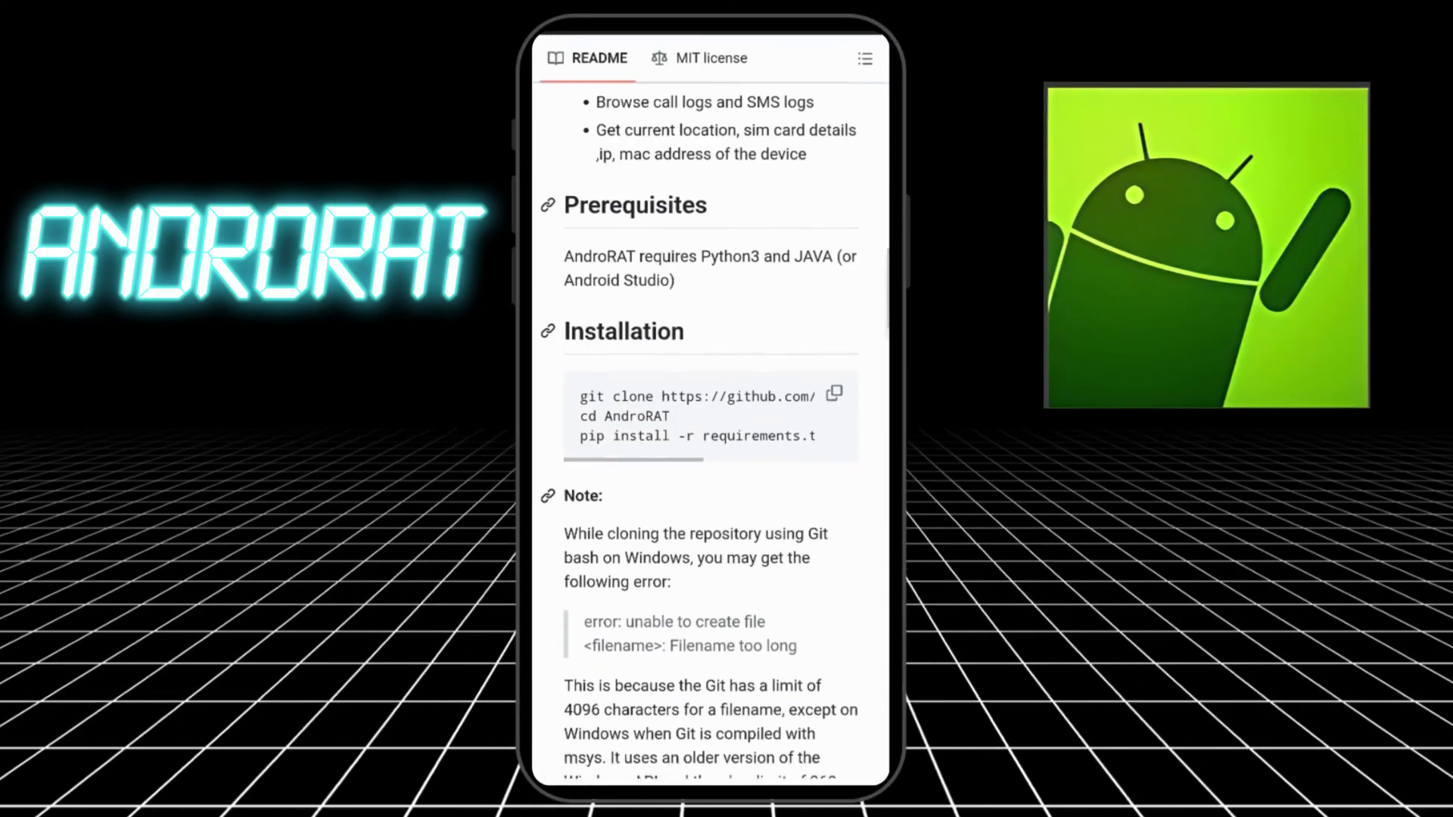
pyautogui.scroll(-5, 711, 454)
pyautogui.scroll(-5, 711, 455)
pyautogui.scroll(10, 710, 455)
pyautogui.scroll(-3, 712, 454)
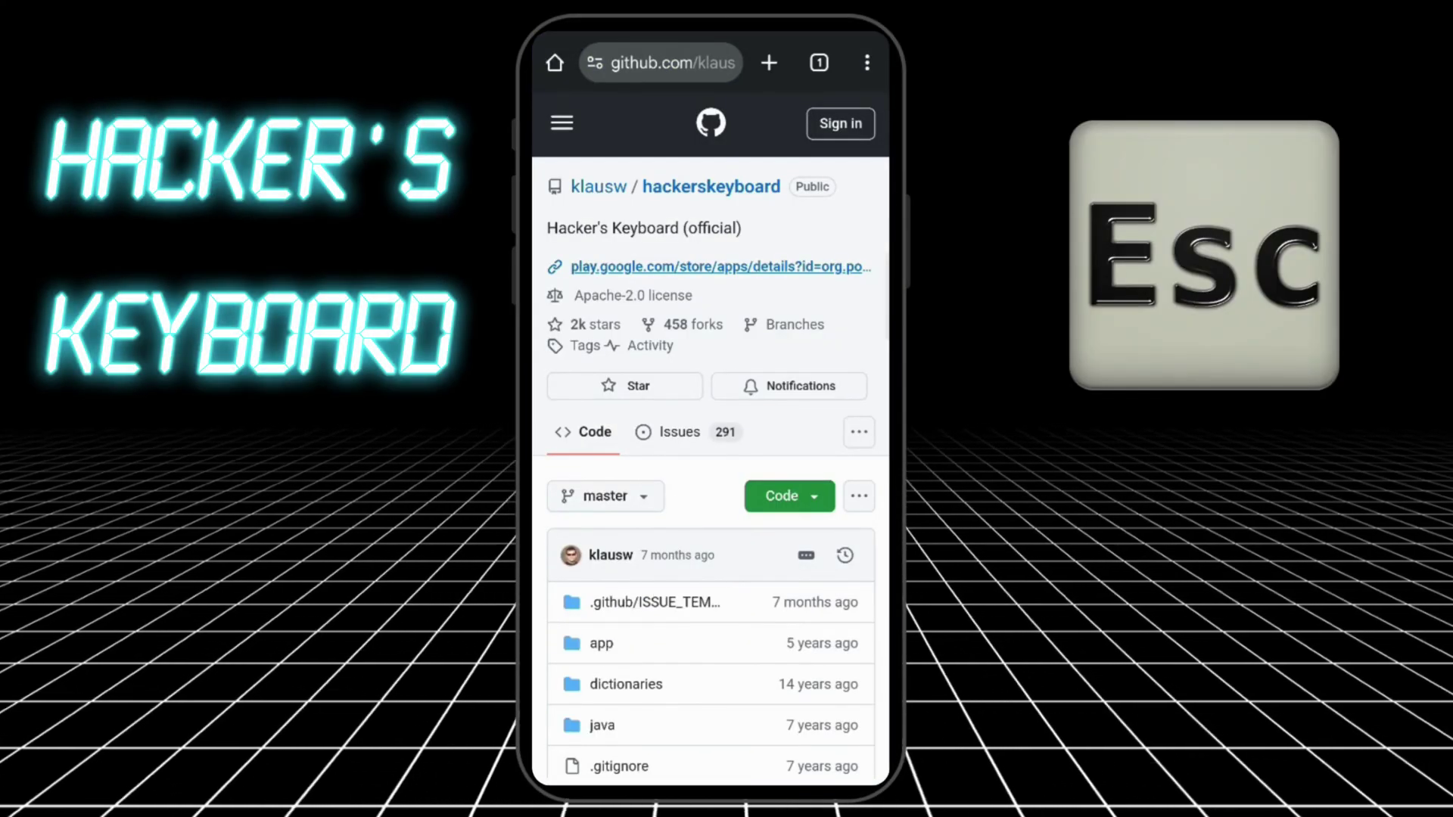
pyautogui.scroll(-1, 711, 454)
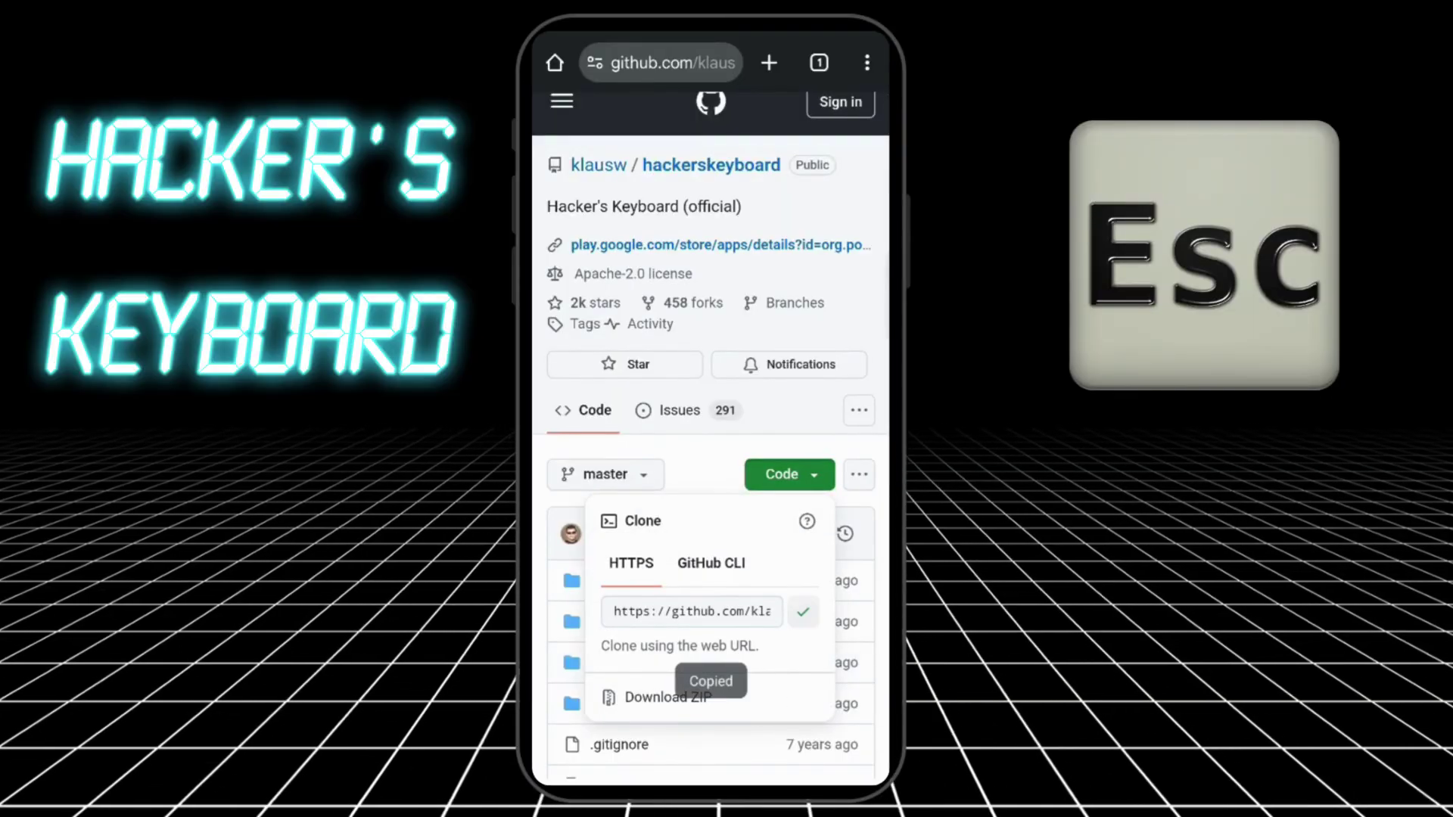
pyautogui.scroll(-3, 711, 454)
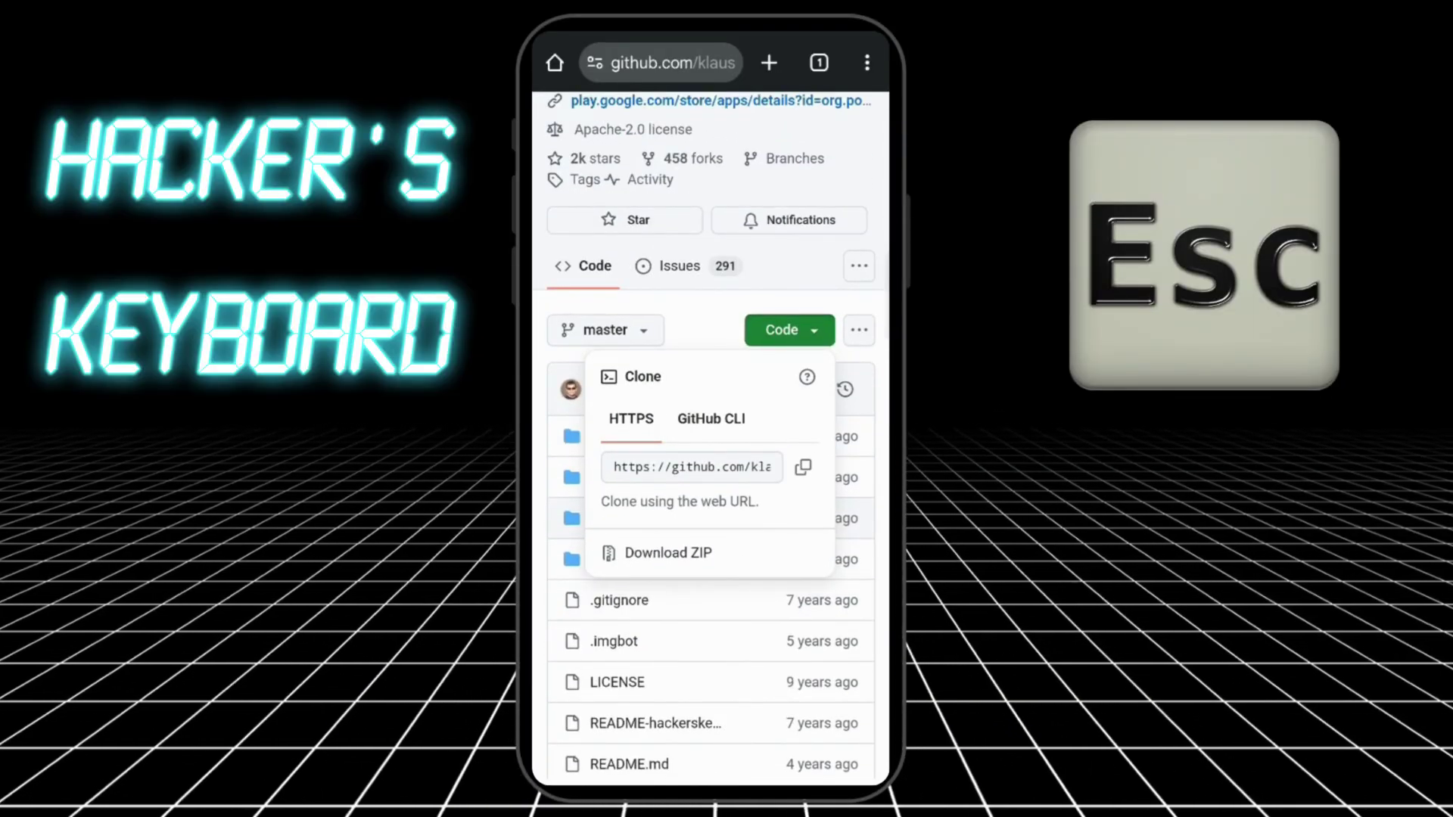